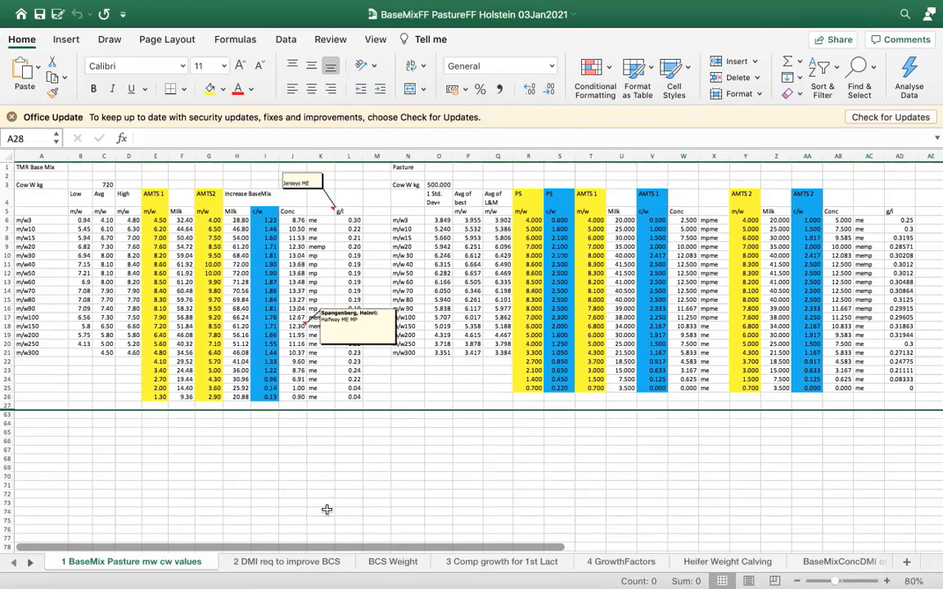
- Open the "2 DMI req to improve BCS" sheet and look over the first ration screenshots and the 206-day scenario beneath them
{"action": "left_click", "coordinate": [297, 572]}
{"action": "scroll", "coordinate": [318, 537], "scroll_direction": "up", "scroll_amount": 5}
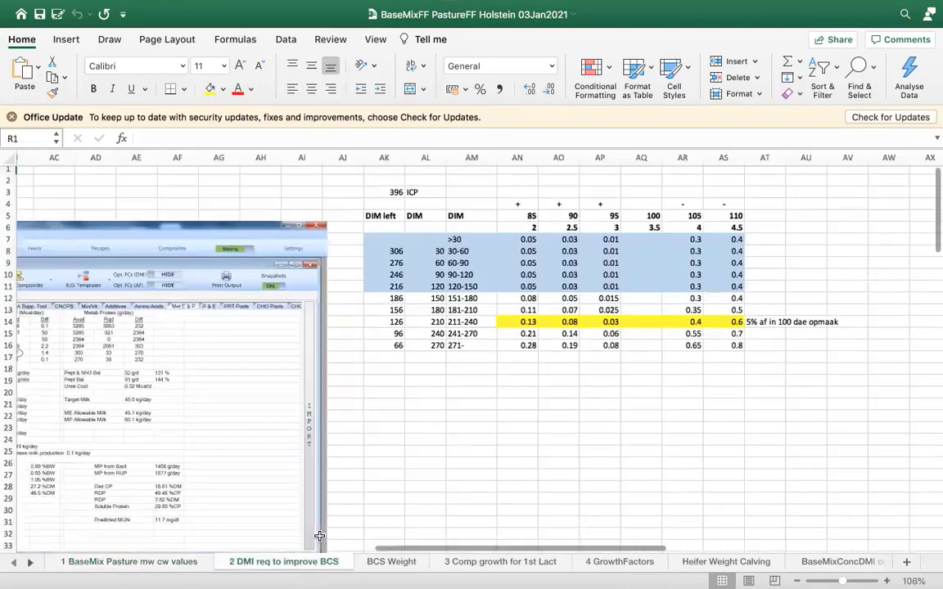
{"action": "scroll", "coordinate": [319, 536], "scroll_direction": "right", "scroll_amount": 2}
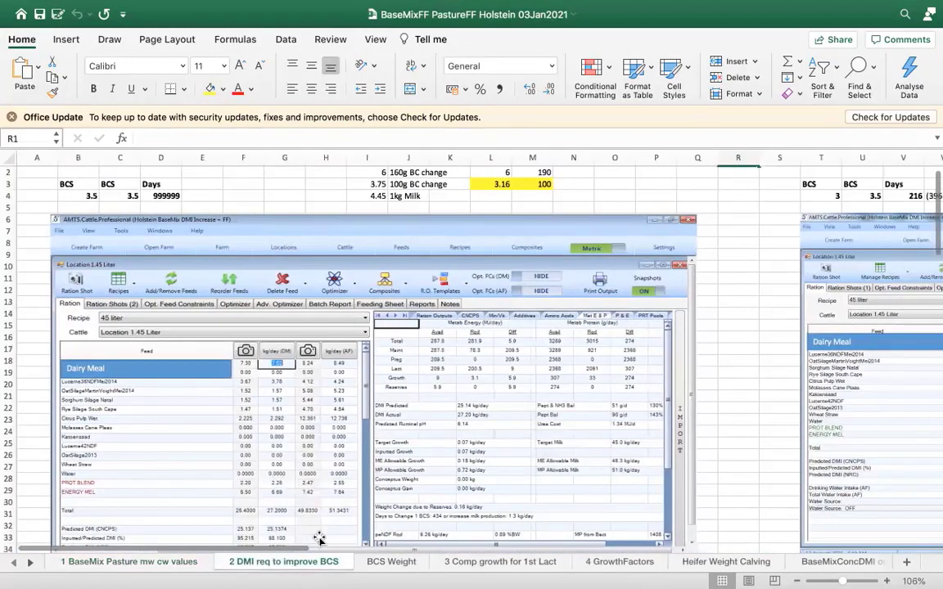
{"action": "scroll", "coordinate": [320, 537], "scroll_direction": "down", "scroll_amount": 4}
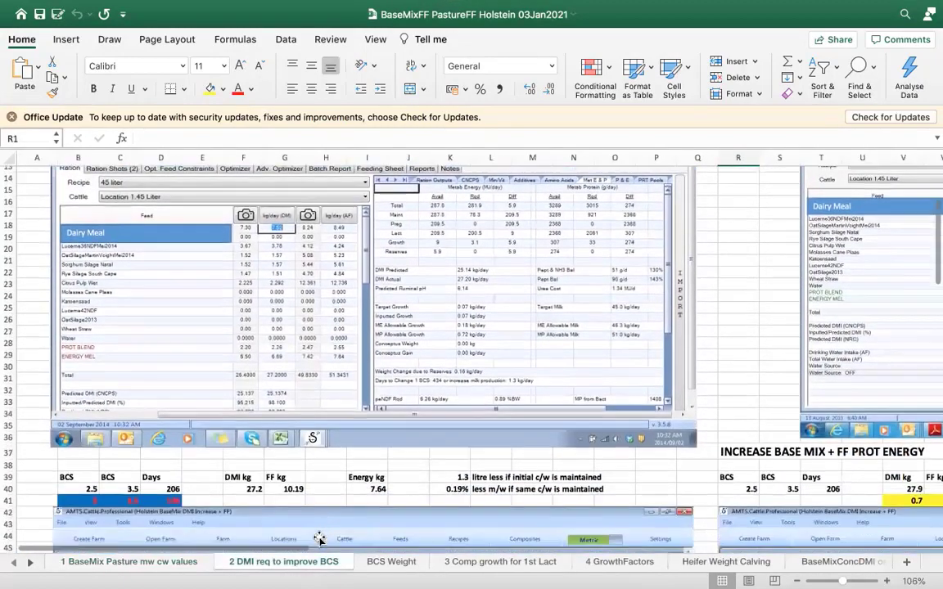
{"action": "scroll", "coordinate": [319, 538], "scroll_direction": "up", "scroll_amount": 2}
{"action": "scroll", "coordinate": [319, 538], "scroll_direction": "right", "scroll_amount": 3}
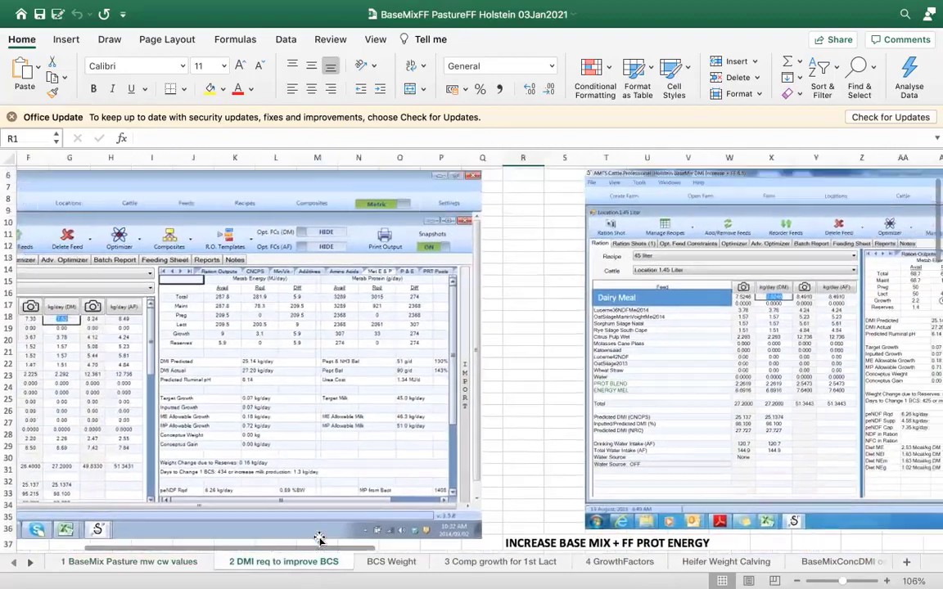
{"action": "scroll", "coordinate": [319, 538], "scroll_direction": "down", "scroll_amount": 2}
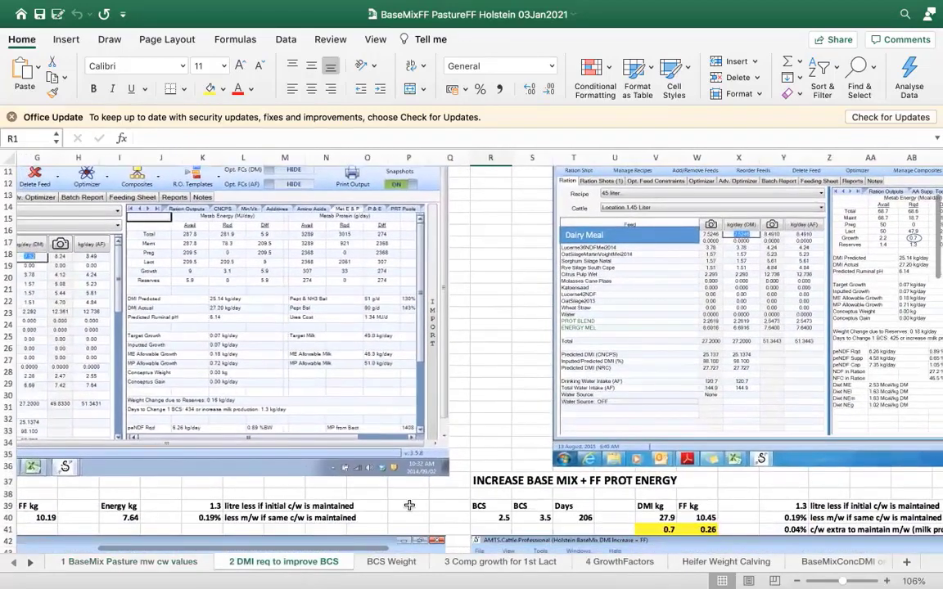
- Survey the 206-day scenarios across row 37, from INCREASE BASE MIX + FF PROT ENERGY through INCREASE FF ENERGY
{"action": "scroll", "coordinate": [410, 505], "scroll_direction": "right", "scroll_amount": 3}
{"action": "scroll", "coordinate": [409, 505], "scroll_direction": "down", "scroll_amount": 1}
{"action": "scroll", "coordinate": [409, 504], "scroll_direction": "down", "scroll_amount": 1}
{"action": "scroll", "coordinate": [409, 504], "scroll_direction": "right", "scroll_amount": 1}
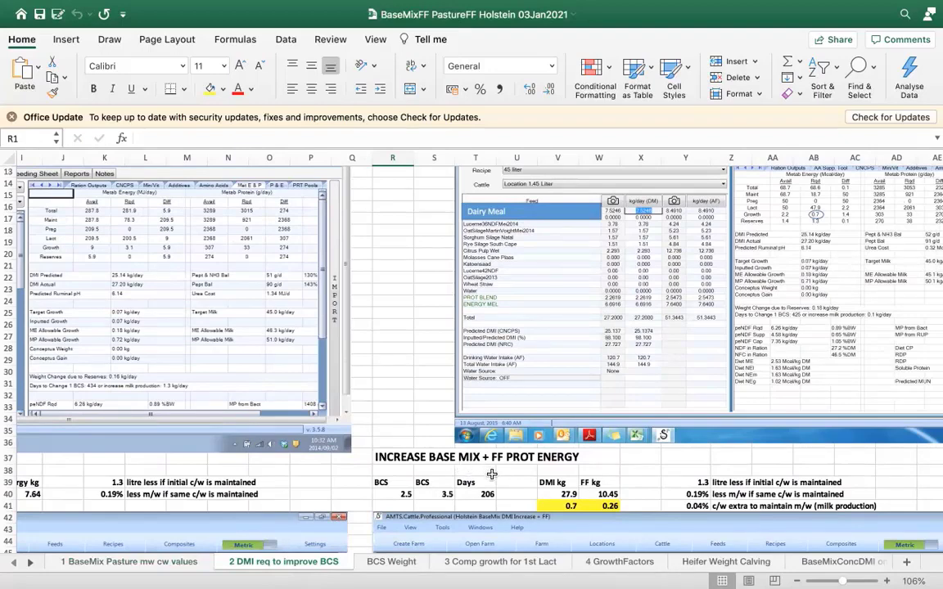
{"action": "scroll", "coordinate": [492, 475], "scroll_direction": "right", "scroll_amount": 3}
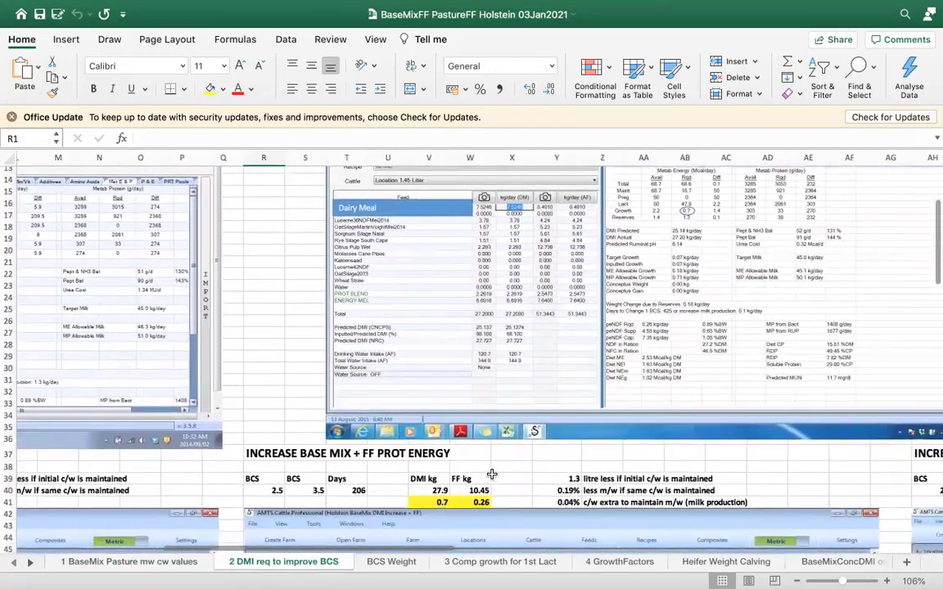
{"action": "scroll", "coordinate": [492, 475], "scroll_direction": "right", "scroll_amount": 1}
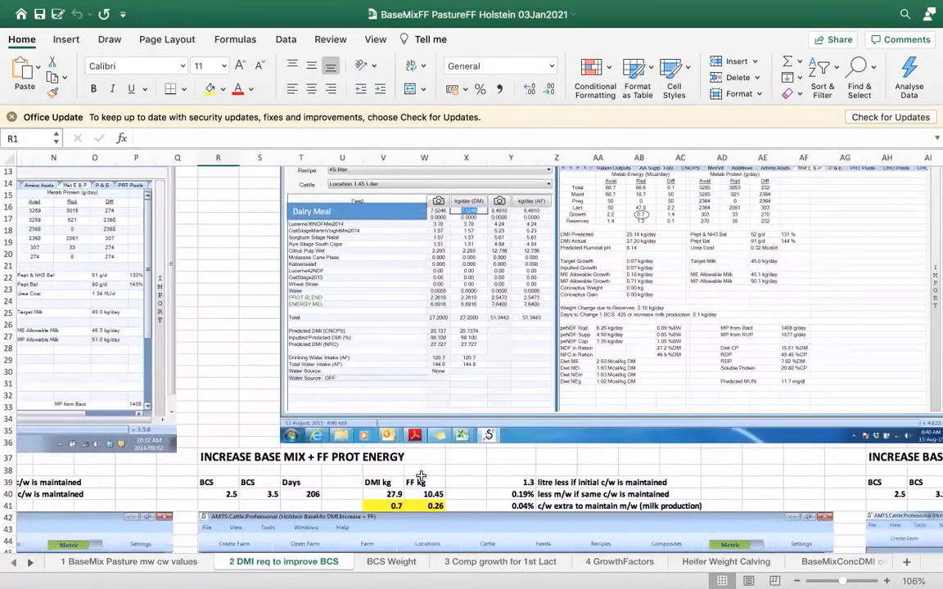
{"action": "scroll", "coordinate": [431, 478], "scroll_direction": "right", "scroll_amount": 6}
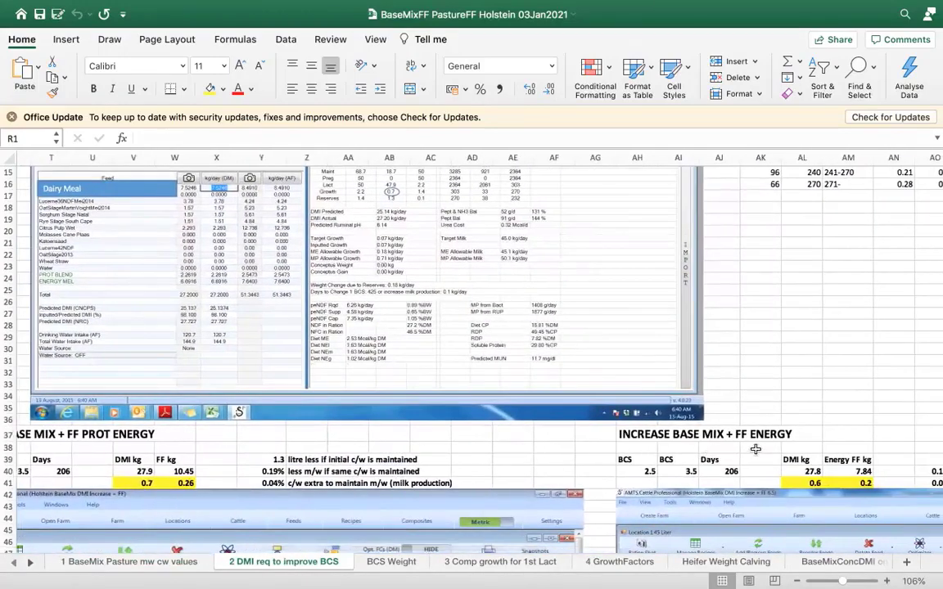
{"action": "scroll", "coordinate": [755, 449], "scroll_direction": "right", "scroll_amount": 12}
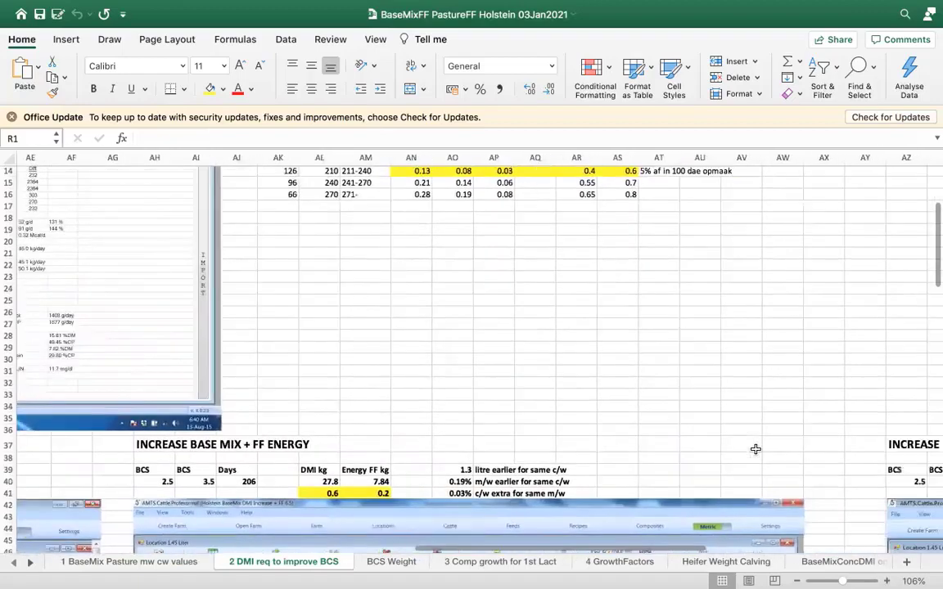
{"action": "scroll", "coordinate": [755, 449], "scroll_direction": "right", "scroll_amount": 4}
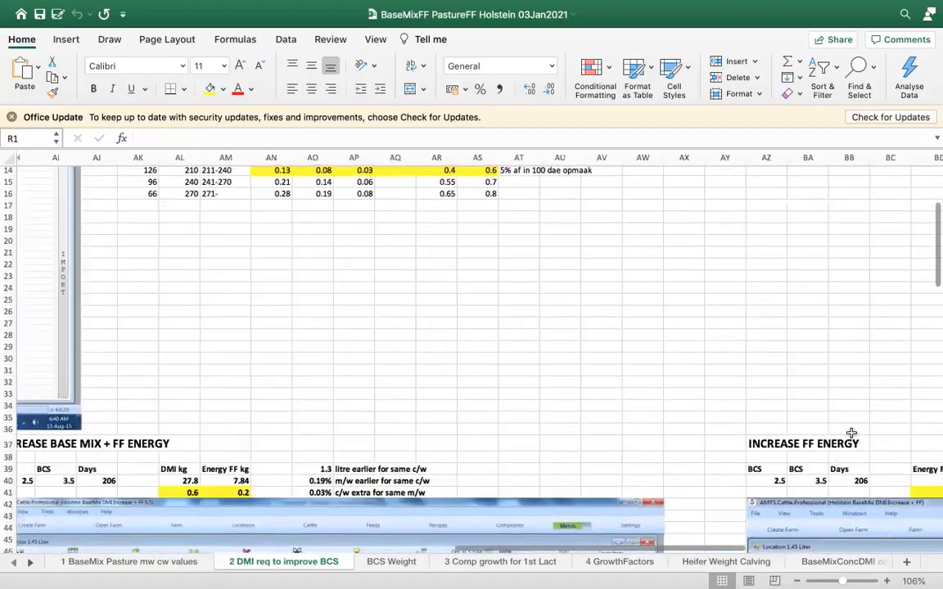
- Examine the 3.5 to 3.5 BCS baseline and the Starting Point for raising BCS from 3 to 3.5 in rows 1 to 4
{"action": "scroll", "coordinate": [761, 444], "scroll_direction": "left", "scroll_amount": 20}
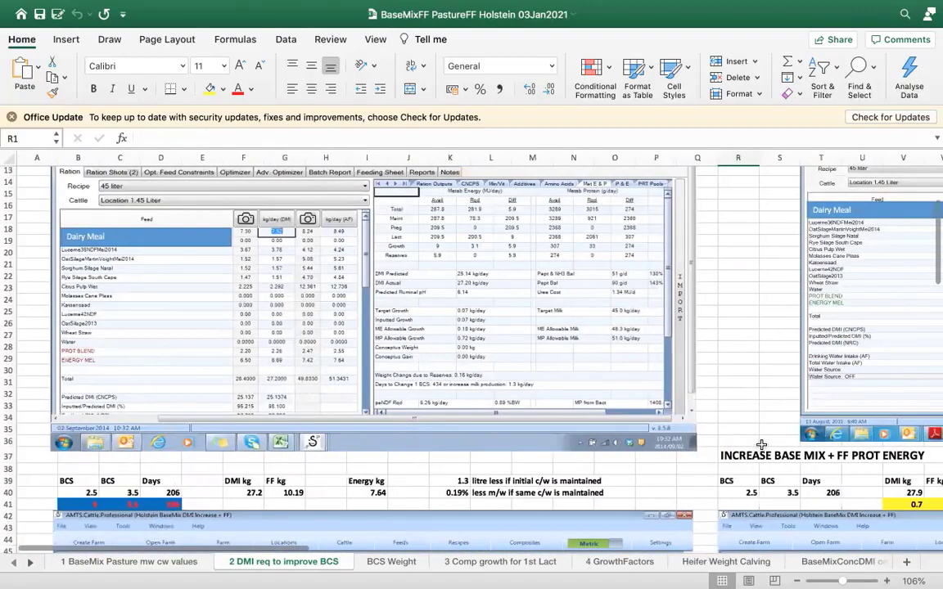
{"action": "scroll", "coordinate": [761, 445], "scroll_direction": "up", "scroll_amount": 6}
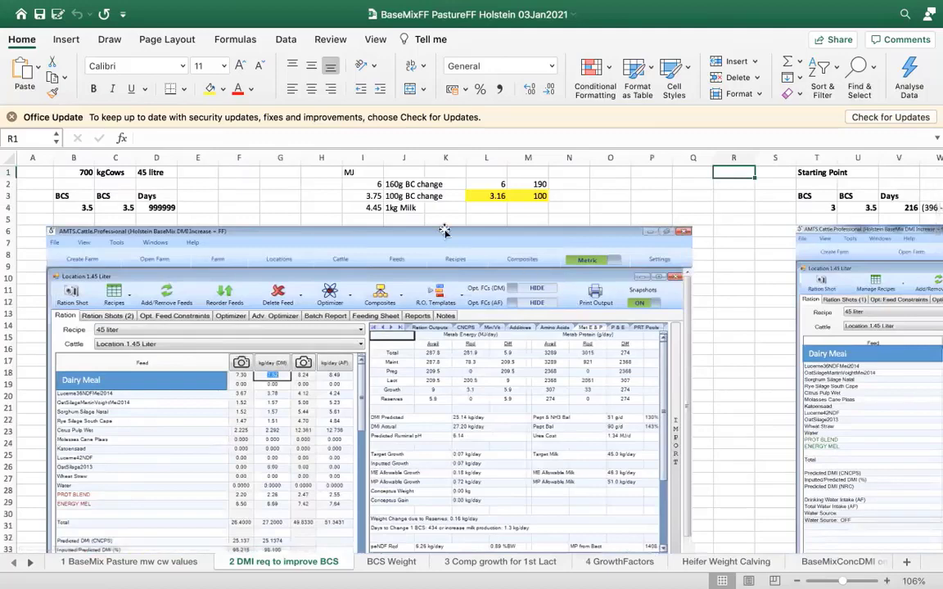
{"action": "scroll", "coordinate": [416, 206], "scroll_direction": "left", "scroll_amount": 1}
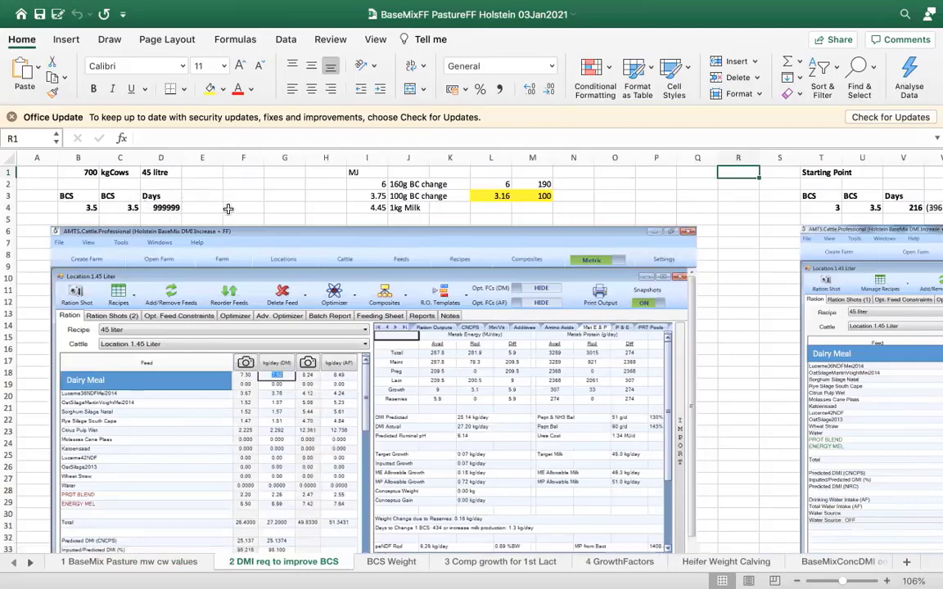
{"action": "scroll", "coordinate": [228, 210], "scroll_direction": "right", "scroll_amount": 3}
{"action": "scroll", "coordinate": [228, 210], "scroll_direction": "right", "scroll_amount": 20}
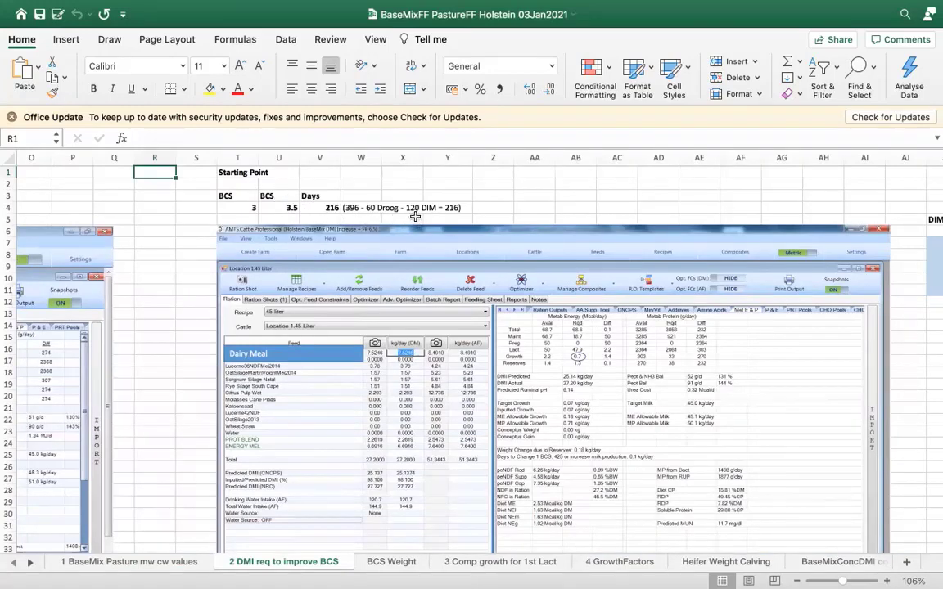
{"action": "scroll", "coordinate": [415, 216], "scroll_direction": "left", "scroll_amount": 10}
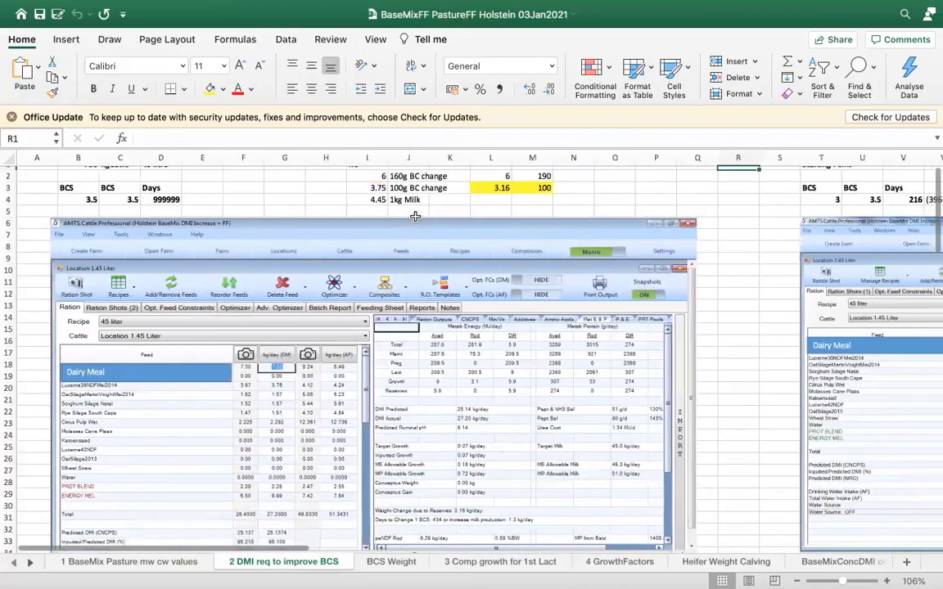
- Compare the 2.5 to 3.5 BCS scenario in rows 39 to 41 with the Starting Point section
{"action": "scroll", "coordinate": [415, 216], "scroll_direction": "down", "scroll_amount": 5}
{"action": "scroll", "coordinate": [414, 216], "scroll_direction": "down", "scroll_amount": 3}
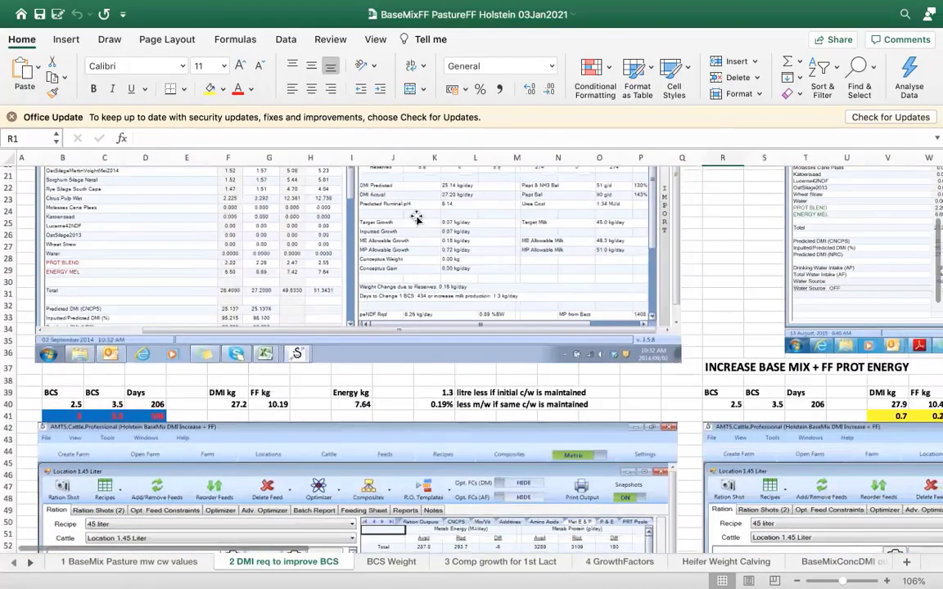
{"action": "scroll", "coordinate": [415, 217], "scroll_direction": "down", "scroll_amount": 3}
{"action": "scroll", "coordinate": [415, 217], "scroll_direction": "up", "scroll_amount": 8}
{"action": "scroll", "coordinate": [416, 217], "scroll_direction": "right", "scroll_amount": 10}
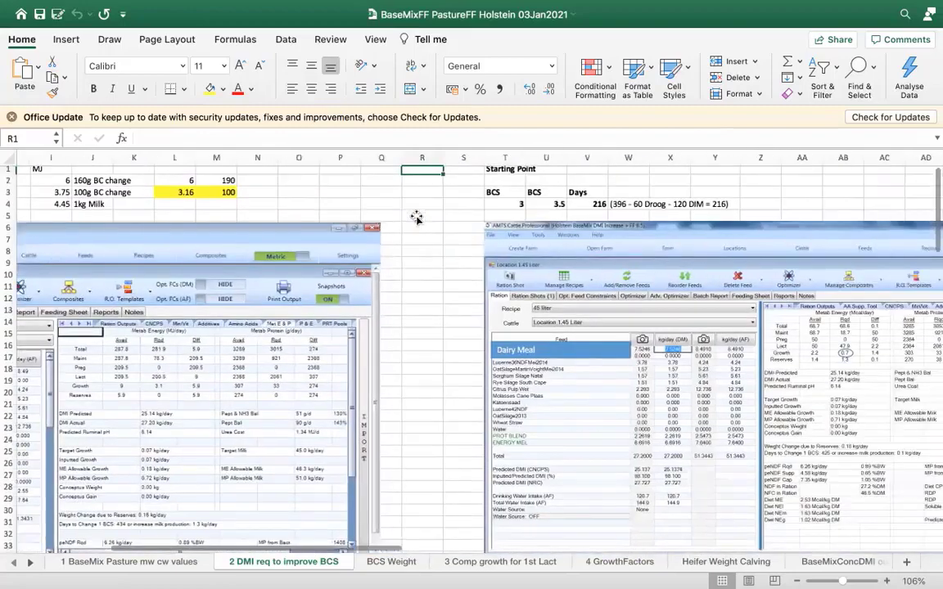
{"action": "scroll", "coordinate": [759, 418], "scroll_direction": "right", "scroll_amount": 3}
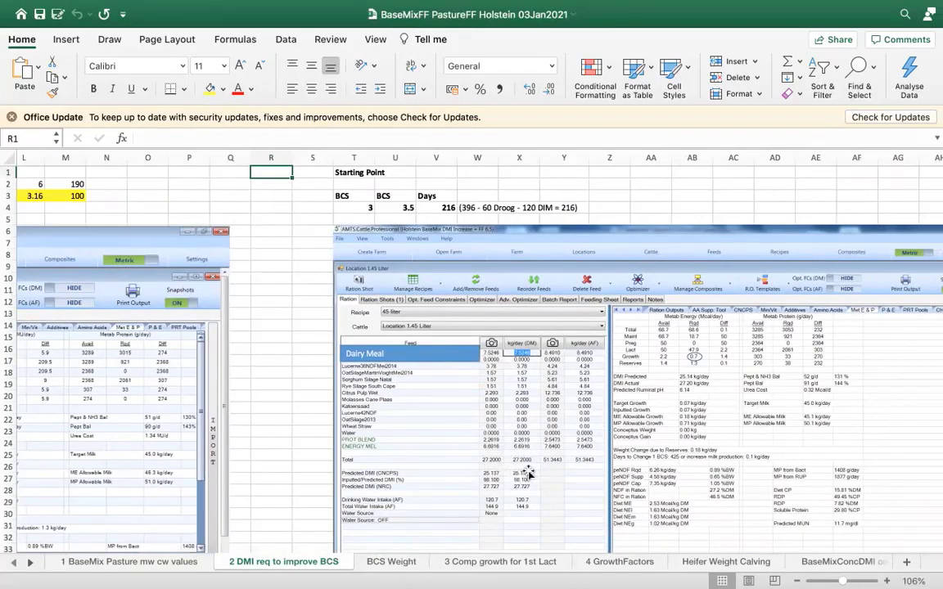
{"action": "scroll", "coordinate": [515, 473], "scroll_direction": "left", "scroll_amount": 10}
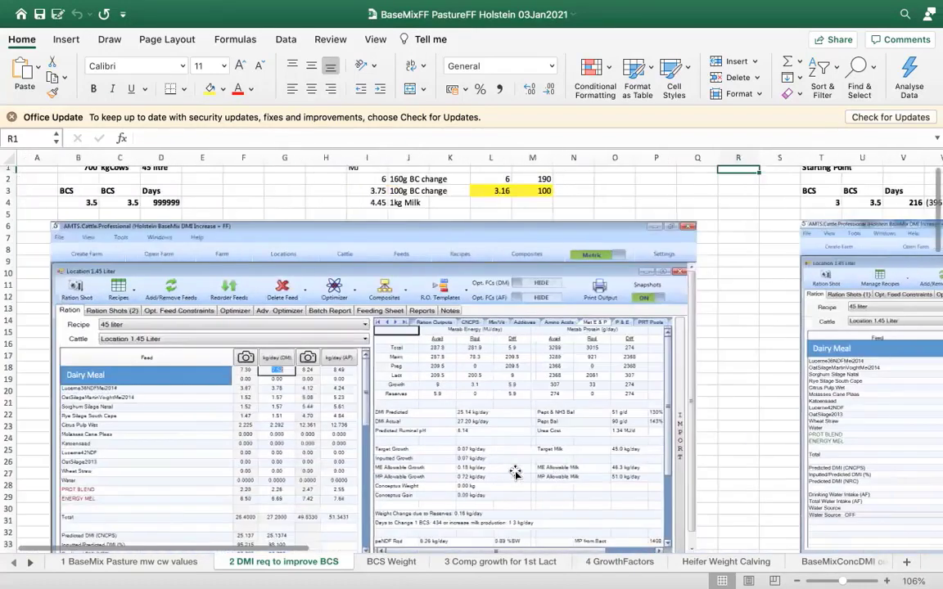
- Read the DMI, FF, milk and c/w figures in rows 39 to 41 for each 206-day feed increase scenario
{"action": "scroll", "coordinate": [516, 473], "scroll_direction": "down", "scroll_amount": 5}
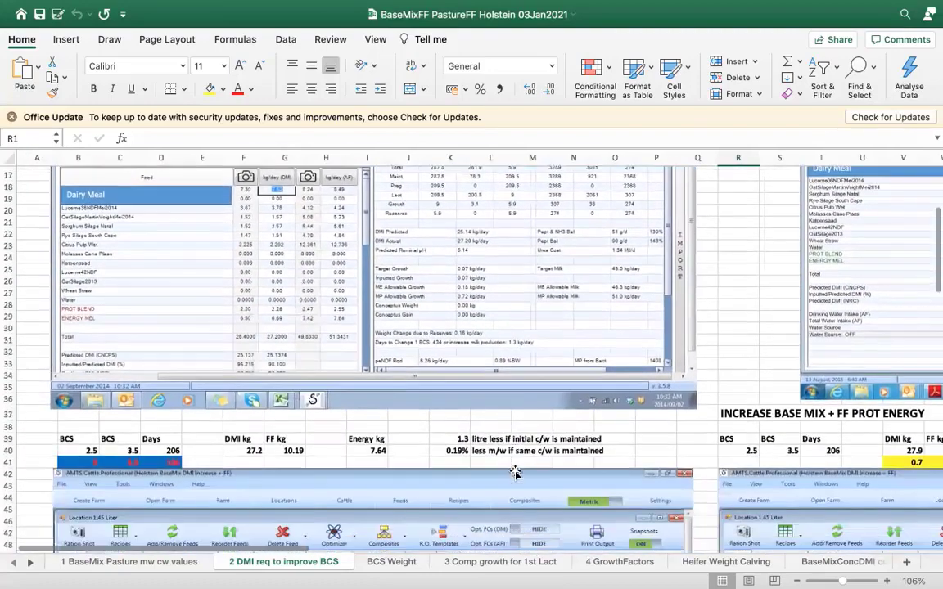
{"action": "scroll", "coordinate": [516, 473], "scroll_direction": "down", "scroll_amount": 4}
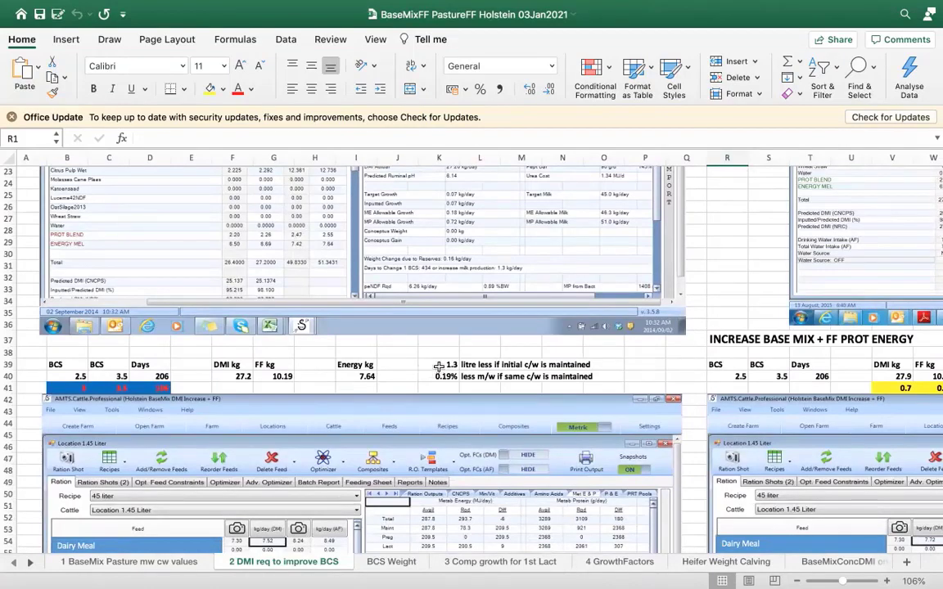
{"action": "scroll", "coordinate": [438, 368], "scroll_direction": "right", "scroll_amount": 8}
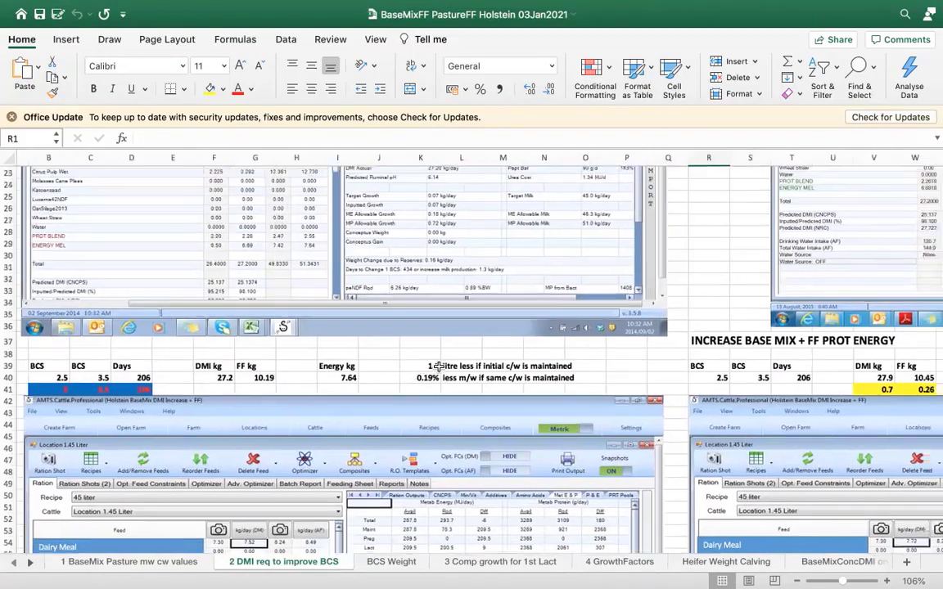
{"action": "scroll", "coordinate": [438, 369], "scroll_direction": "right", "scroll_amount": 4}
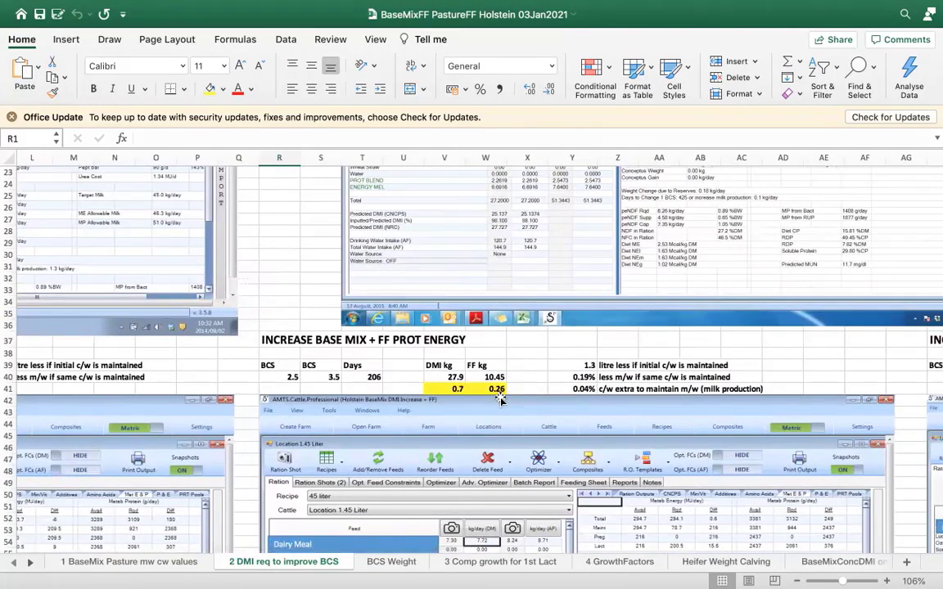
{"action": "scroll", "coordinate": [501, 399], "scroll_direction": "right", "scroll_amount": 6}
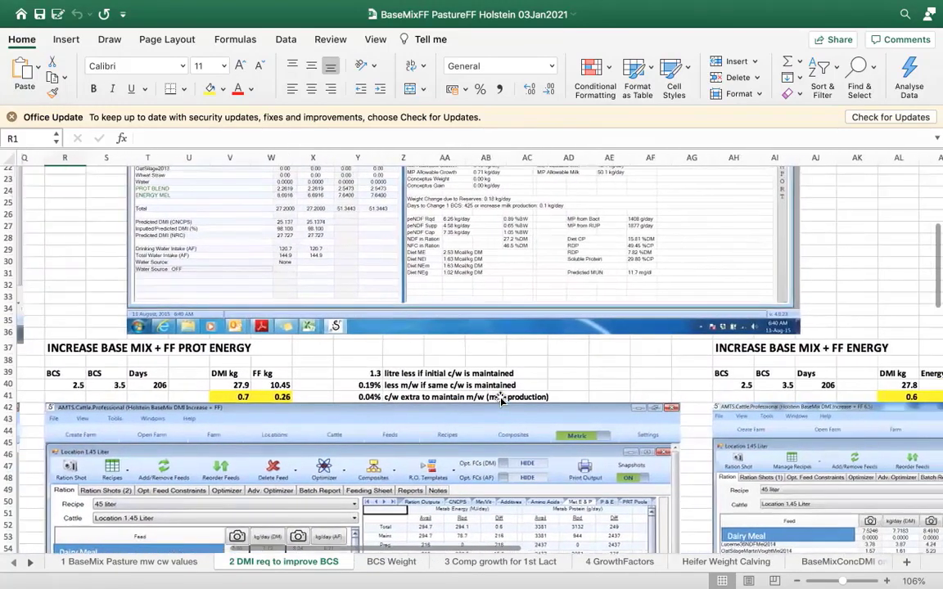
{"action": "scroll", "coordinate": [501, 399], "scroll_direction": "right", "scroll_amount": 8}
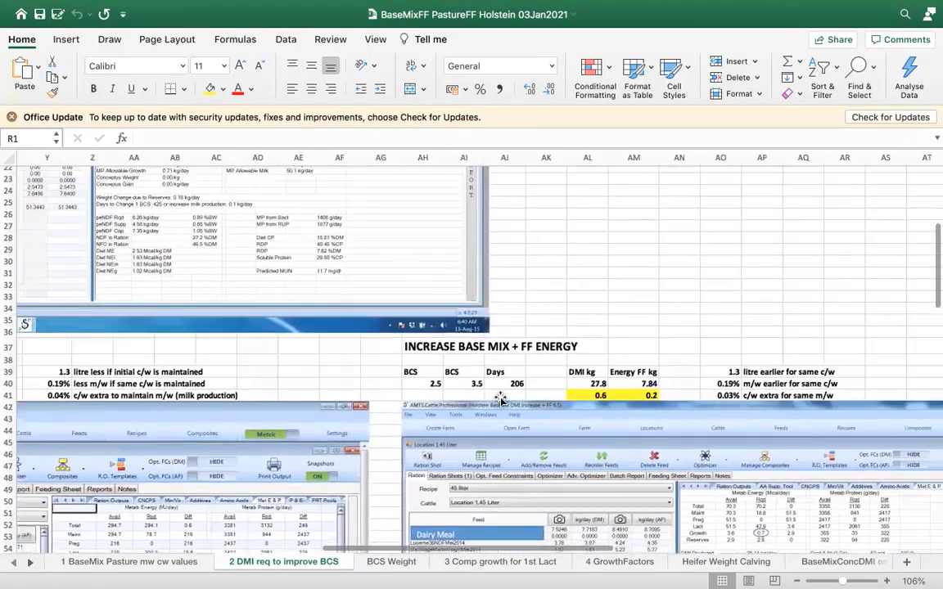
{"action": "scroll", "coordinate": [501, 399], "scroll_direction": "right", "scroll_amount": 3}
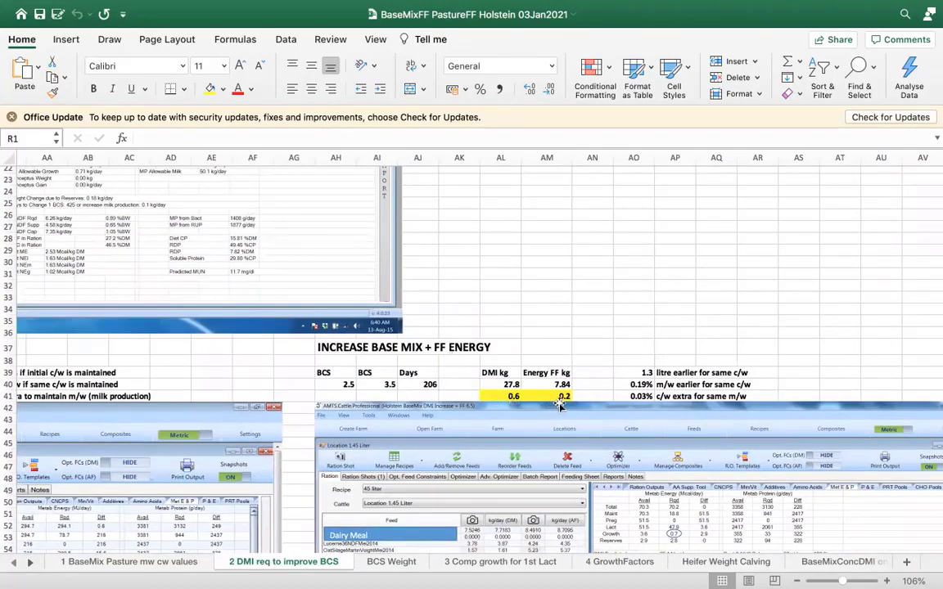
{"action": "scroll", "coordinate": [561, 404], "scroll_direction": "right", "scroll_amount": 10}
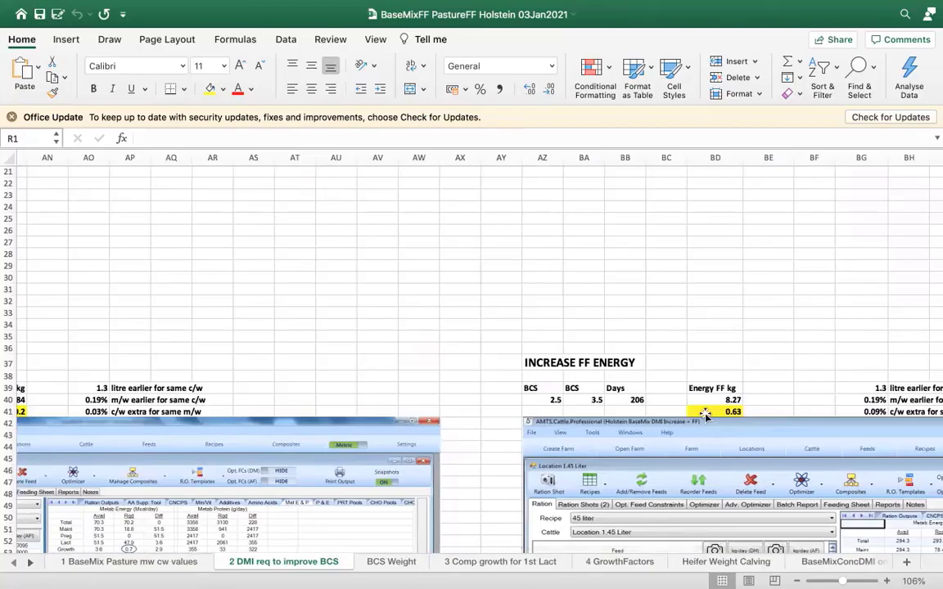
{"action": "scroll", "coordinate": [705, 415], "scroll_direction": "left", "scroll_amount": 20}
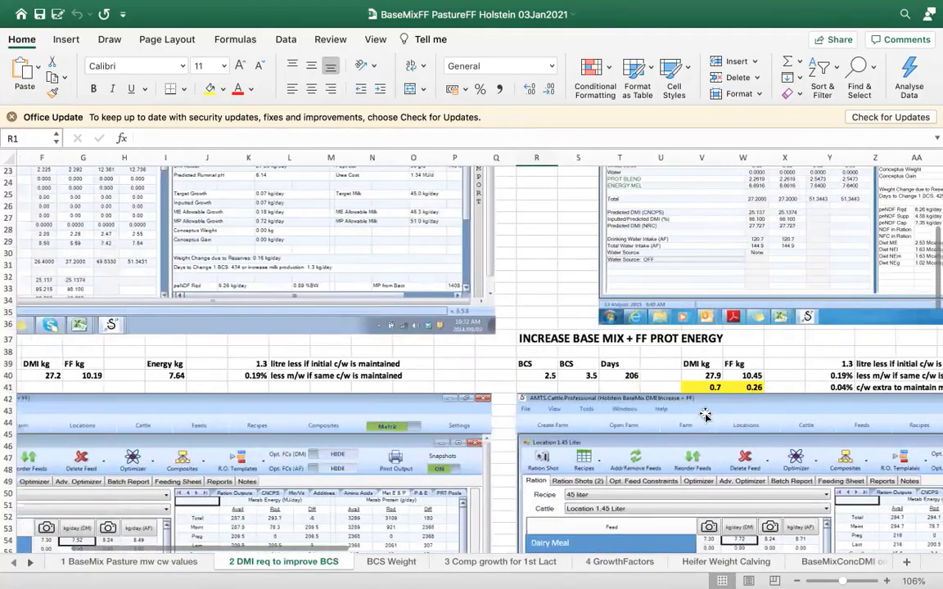
- Examine the 106-day and 60-day scenarios for raising BCS from 2.5 to 3.5 further down the sheet
{"action": "scroll", "coordinate": [705, 415], "scroll_direction": "down", "scroll_amount": 11}
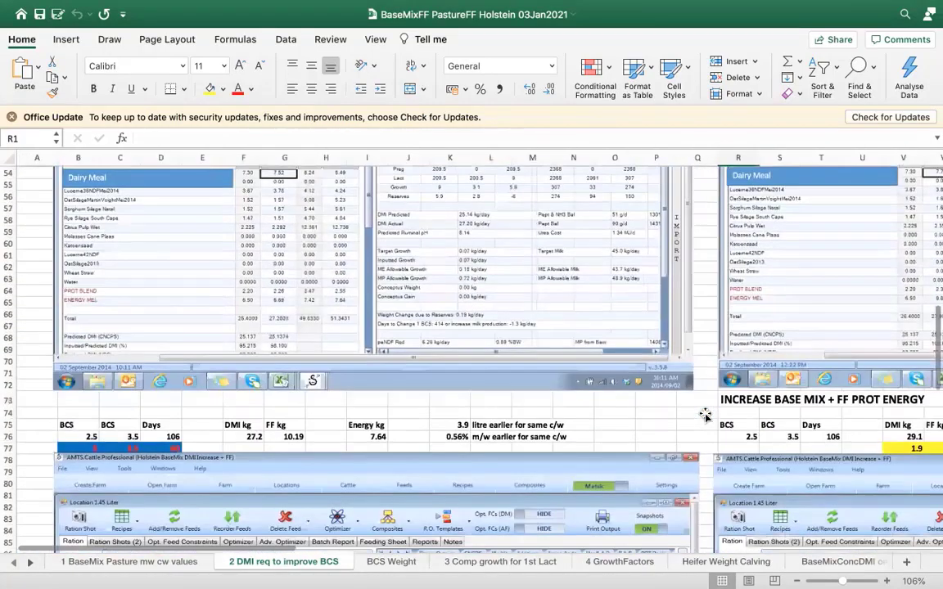
{"action": "scroll", "coordinate": [705, 415], "scroll_direction": "down", "scroll_amount": 2}
{"action": "scroll", "coordinate": [706, 415], "scroll_direction": "down", "scroll_amount": 1}
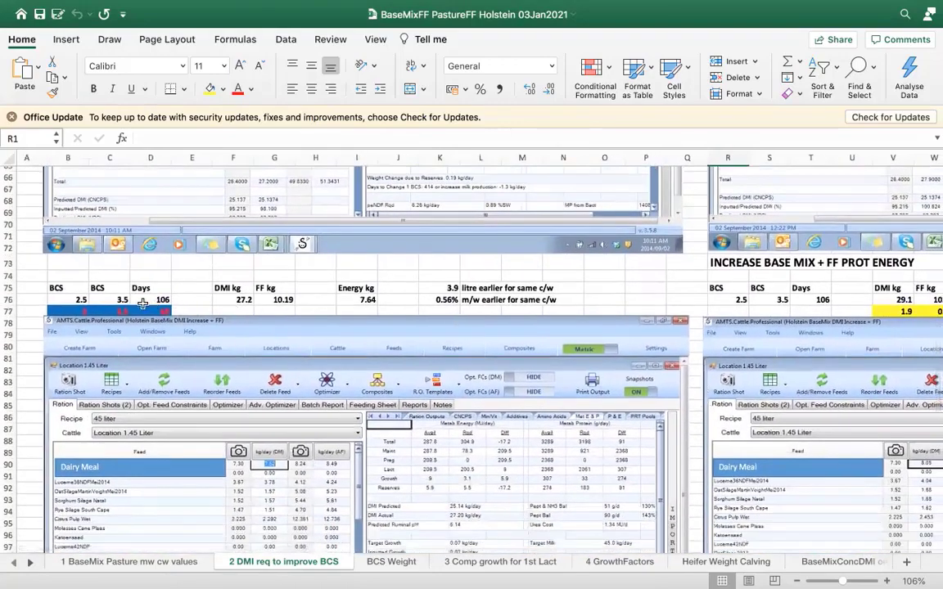
{"action": "scroll", "coordinate": [142, 304], "scroll_direction": "down", "scroll_amount": 10}
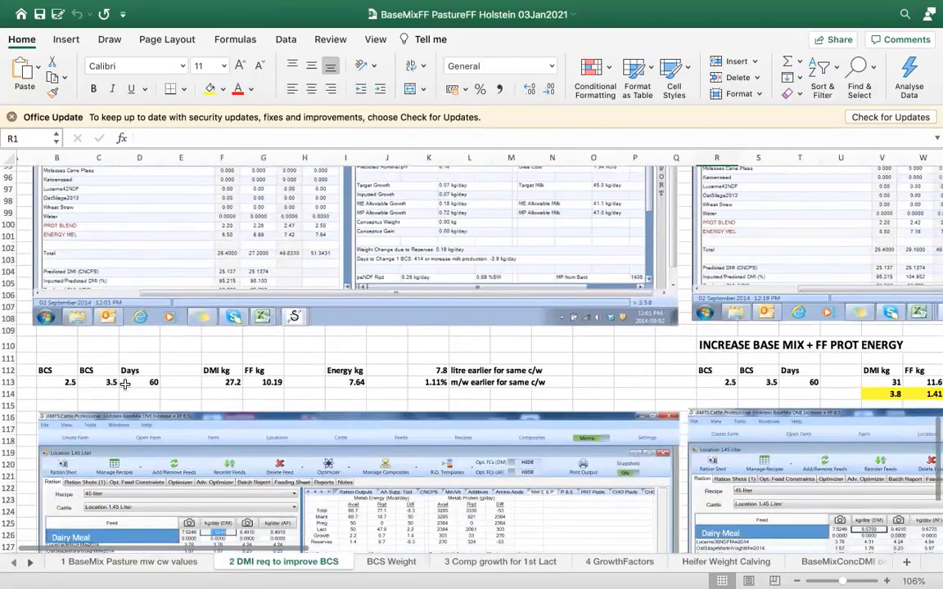
- Examine the table of adjustment factors by DIM and body condition score in columns AK to AS
{"action": "scroll", "coordinate": [124, 383], "scroll_direction": "up", "scroll_amount": 20}
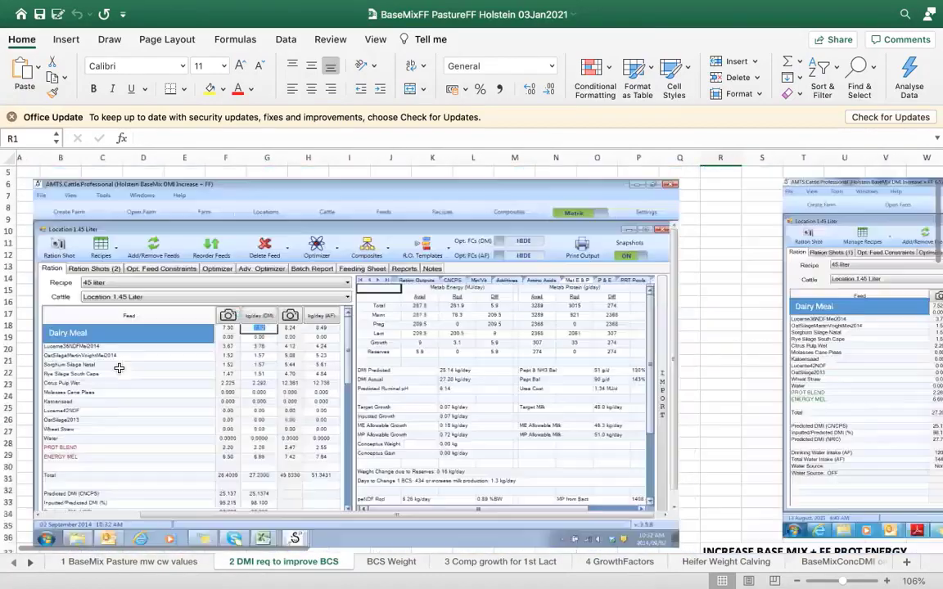
{"action": "scroll", "coordinate": [121, 372], "scroll_direction": "right", "scroll_amount": 6}
{"action": "scroll", "coordinate": [119, 369], "scroll_direction": "right", "scroll_amount": 10}
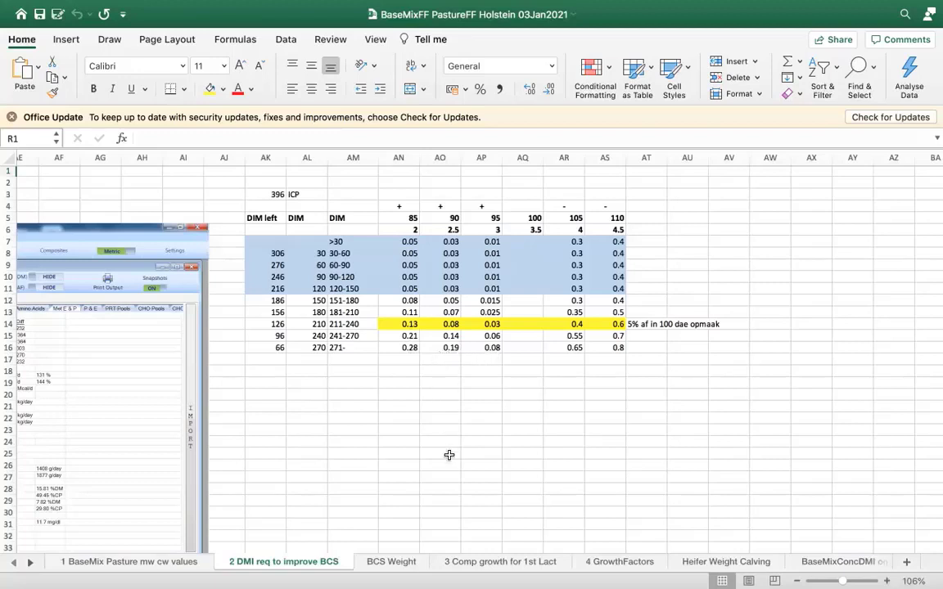
- Open the "3 Comp growth for 1st Lact" sheet
{"action": "left_click", "coordinate": [464, 562]}
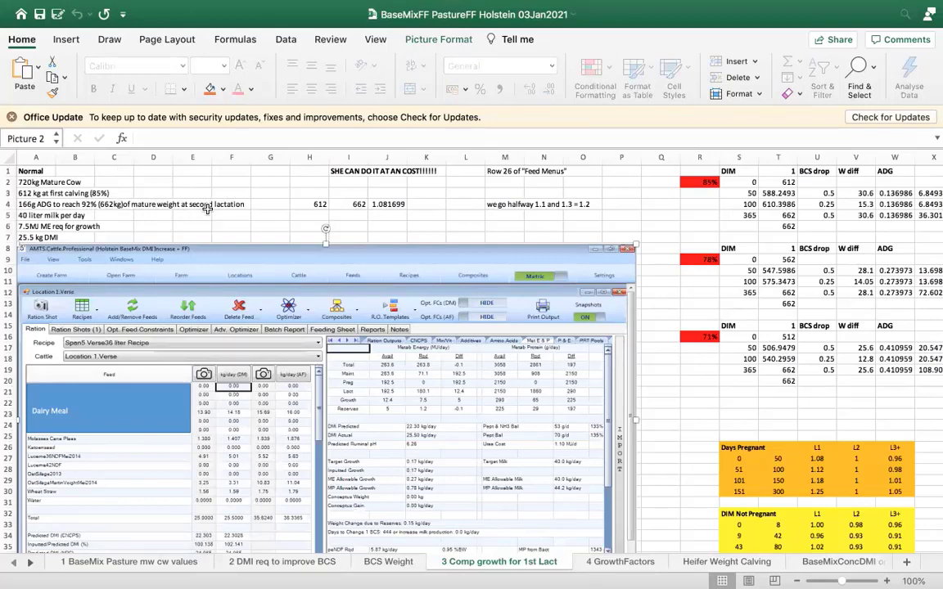
- Compare the normal heifer scenario with the two 100 kg underweight compensation scenarios, with and without milk loss, down the sheet
{"action": "scroll", "coordinate": [207, 209], "scroll_direction": "down", "scroll_amount": 7}
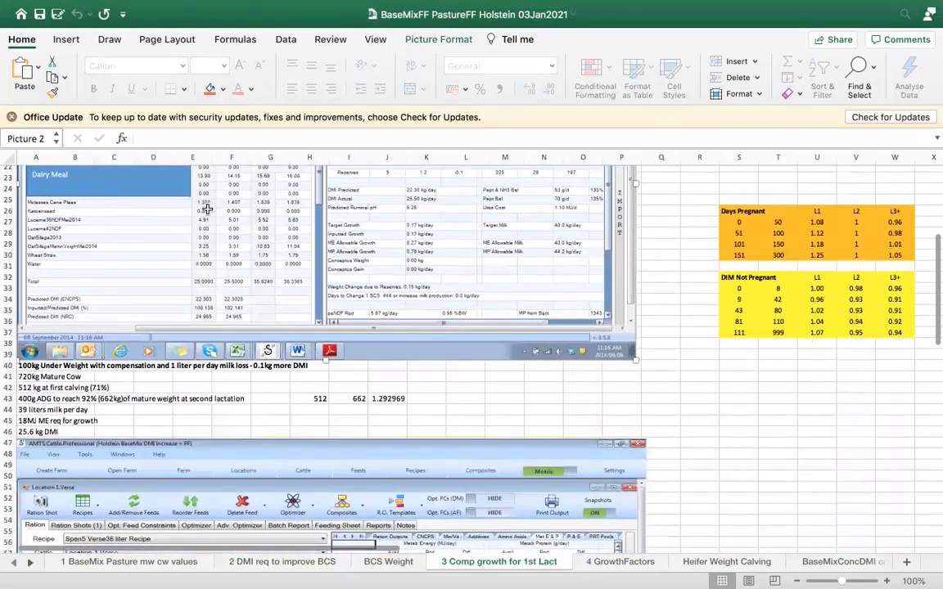
{"action": "scroll", "coordinate": [189, 189], "scroll_direction": "down", "scroll_amount": 1}
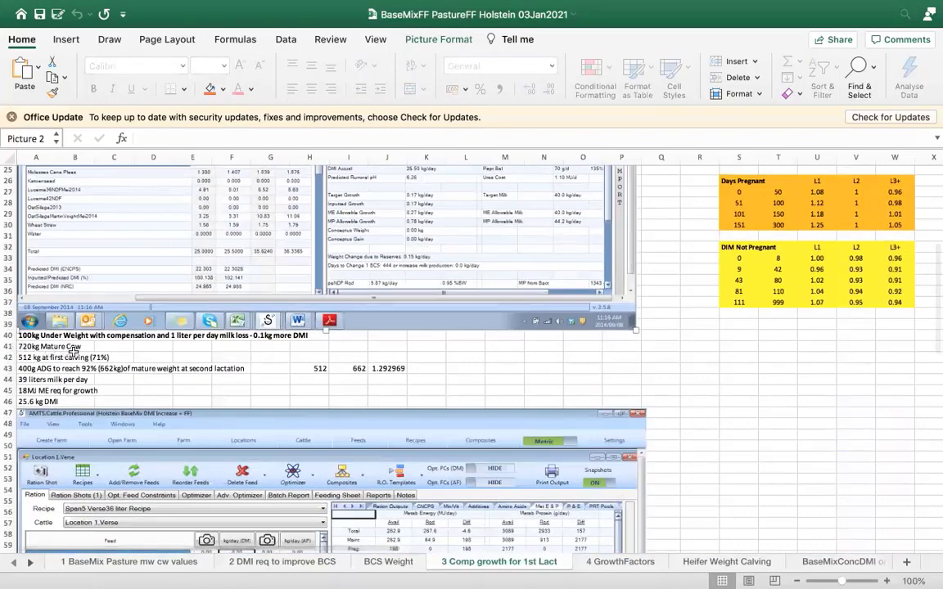
{"action": "scroll", "coordinate": [118, 358], "scroll_direction": "down", "scroll_amount": 12}
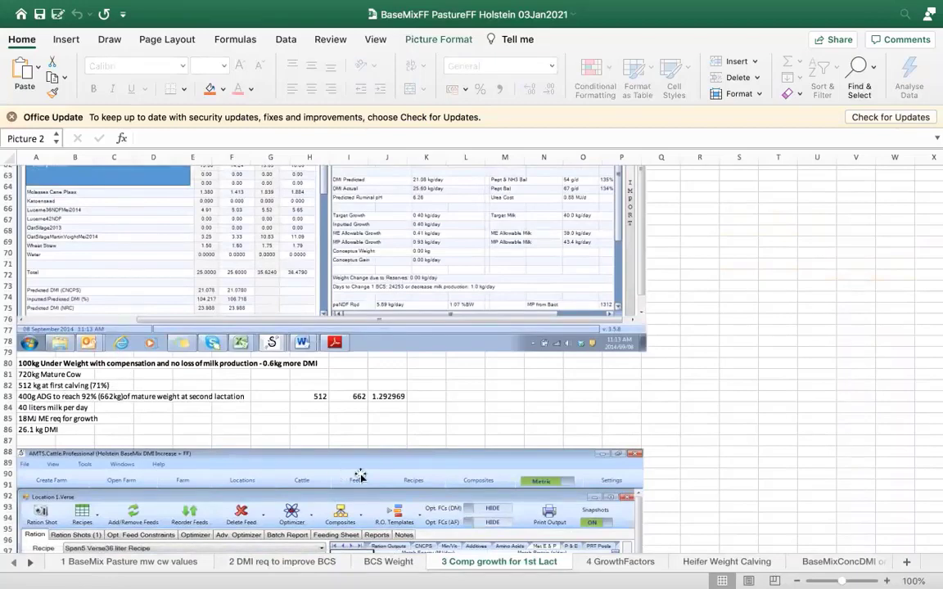
{"action": "scroll", "coordinate": [573, 540], "scroll_direction": "down", "scroll_amount": 1}
- Open the "4 GrowthFactors" sheet and examine the weight, BCS drop, ADG and index tables across the lactations
{"action": "left_click", "coordinate": [607, 563]}
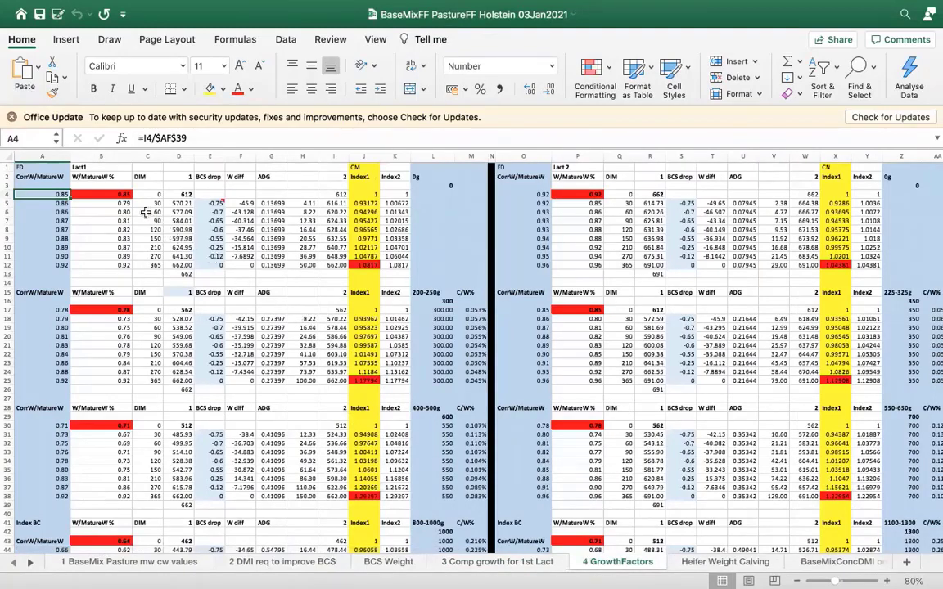
{"action": "scroll", "coordinate": [568, 236], "scroll_direction": "right", "scroll_amount": 3}
{"action": "scroll", "coordinate": [566, 236], "scroll_direction": "right", "scroll_amount": 5}
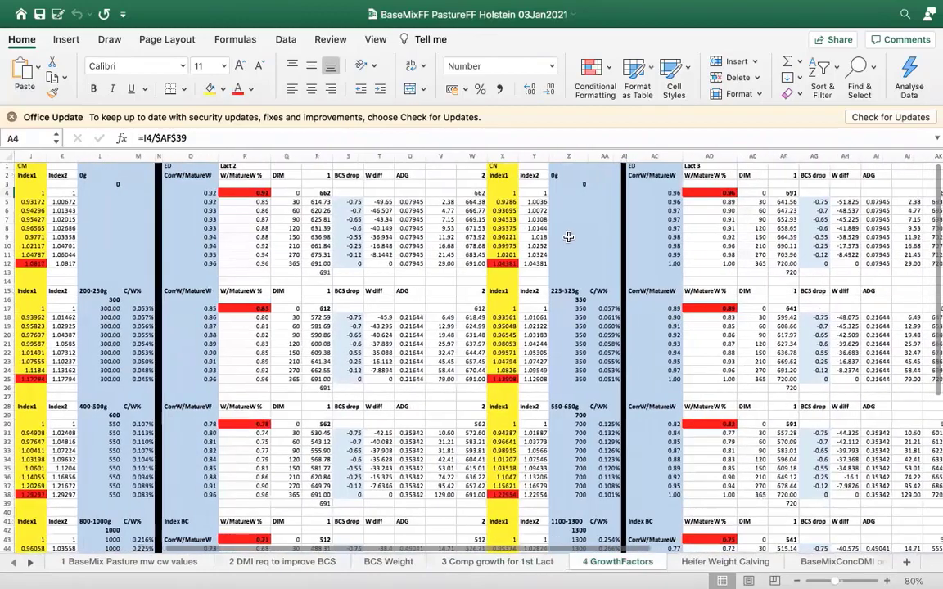
{"action": "scroll", "coordinate": [483, 257], "scroll_direction": "left", "scroll_amount": 8}
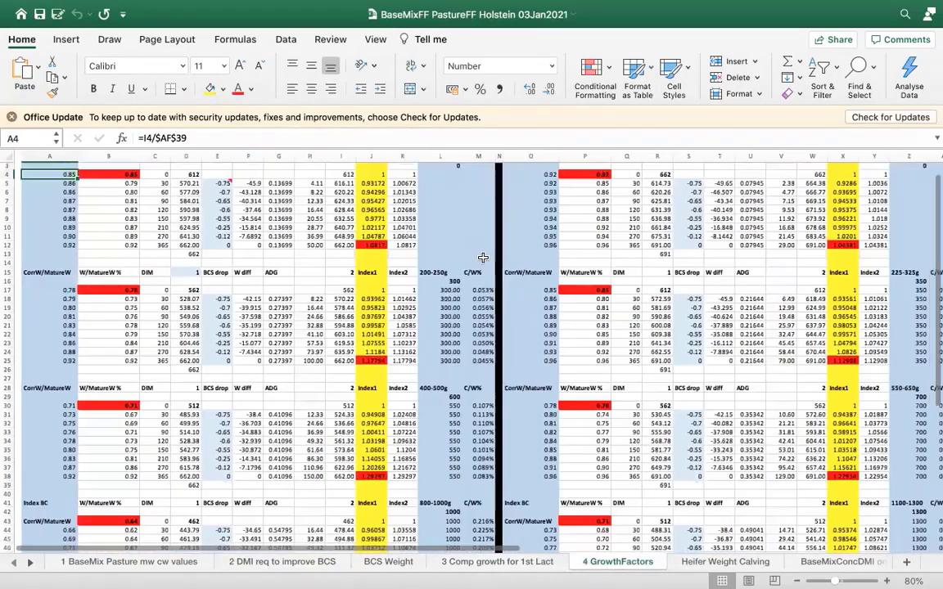